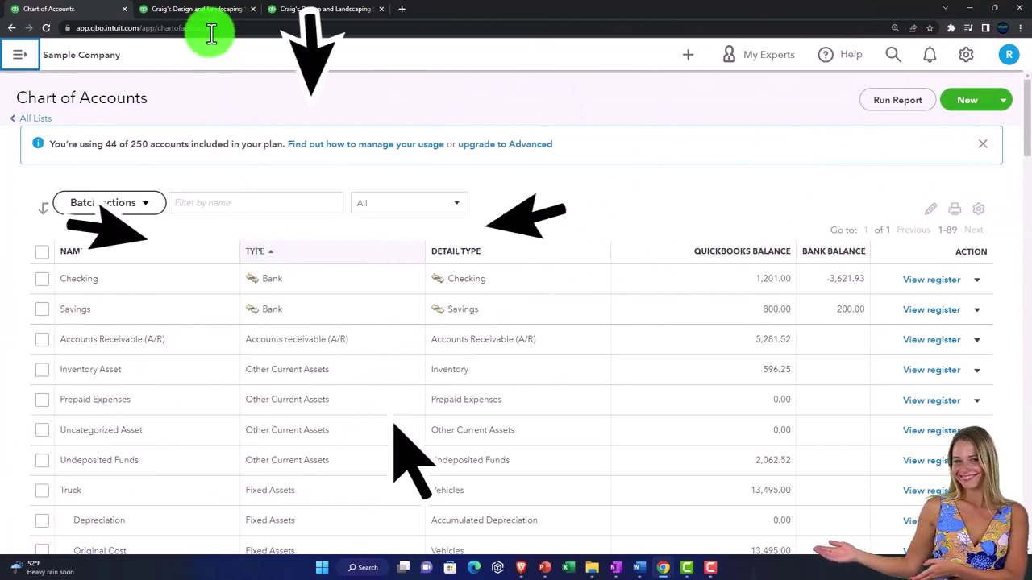
- Reset the browser zoom to 100% on the Chart of Accounts page
{"action": "key", "text": "ctrl+0"}
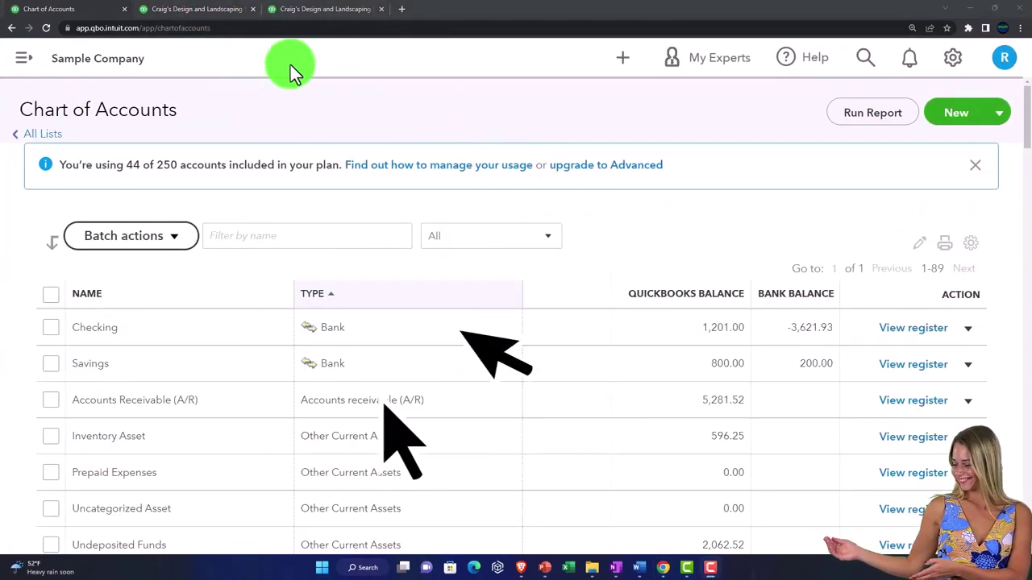
- Zoom into the Balance Sheet and collapse ASSETS and LIABILITIES AND EQUITY to their $23,436.29 totals
{"action": "left_click", "coordinate": [207, 11]}
{"action": "scroll", "coordinate": [211, 242], "scroll_direction": "up", "scroll_amount": 5}
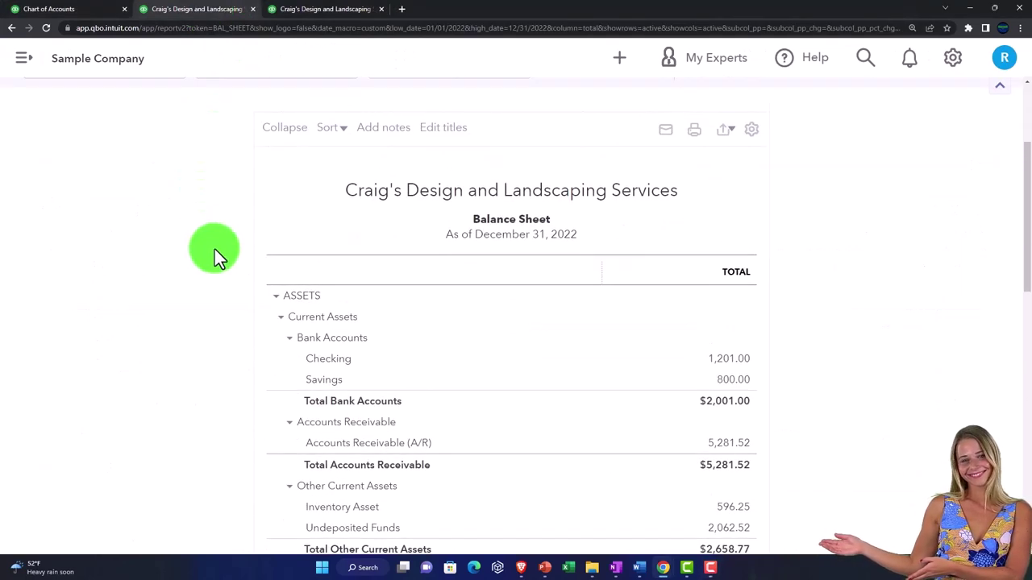
{"action": "key", "text": "ctrl+plus"}
{"action": "scroll", "coordinate": [123, 260], "scroll_direction": "down", "scroll_amount": 2}
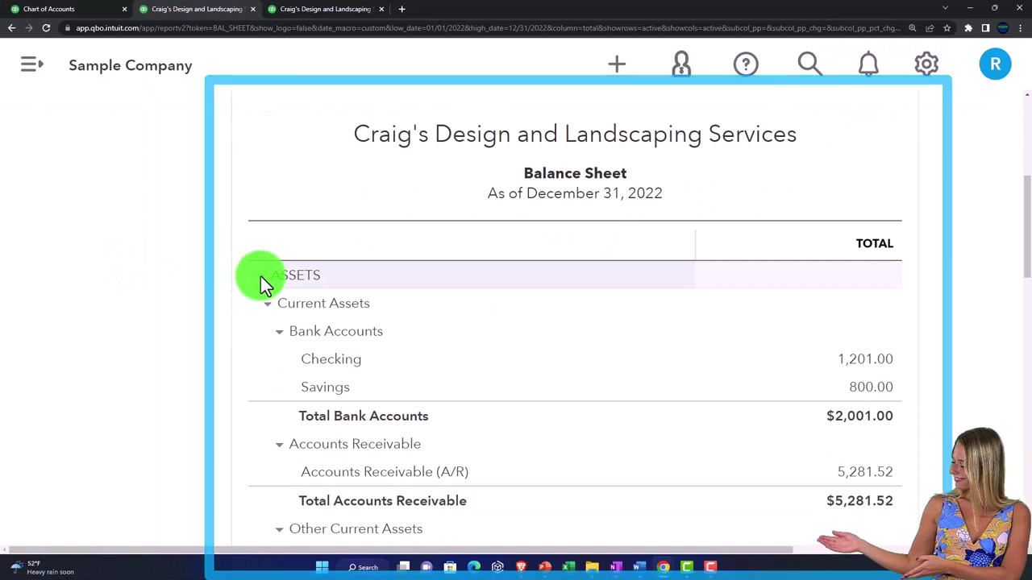
{"action": "left_click", "coordinate": [261, 276]}
{"action": "left_click", "coordinate": [260, 307]}
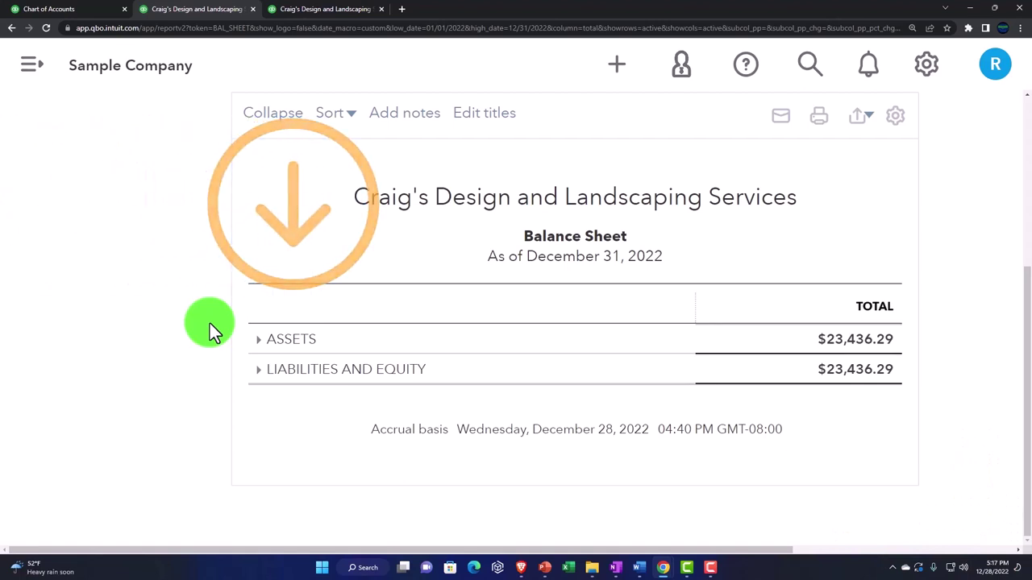
- Collapse Profit and Loss Income, Cost of Goods Sold, Expenses and Other Expenses, then return to the Chart of Accounts
{"action": "left_click", "coordinate": [334, 9]}
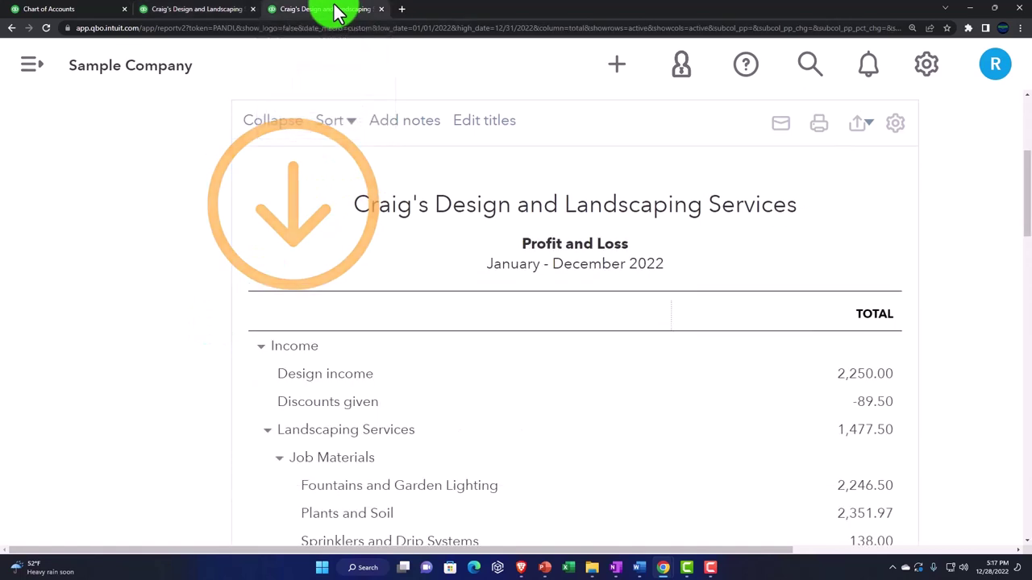
{"action": "scroll", "coordinate": [97, 379], "scroll_direction": "down", "scroll_amount": 2}
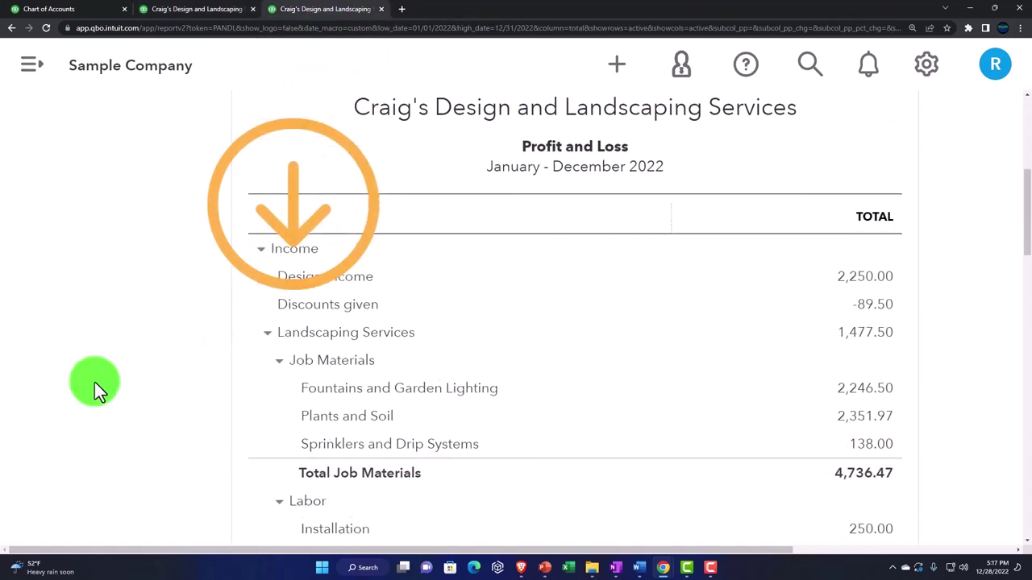
{"action": "left_click", "coordinate": [259, 239]}
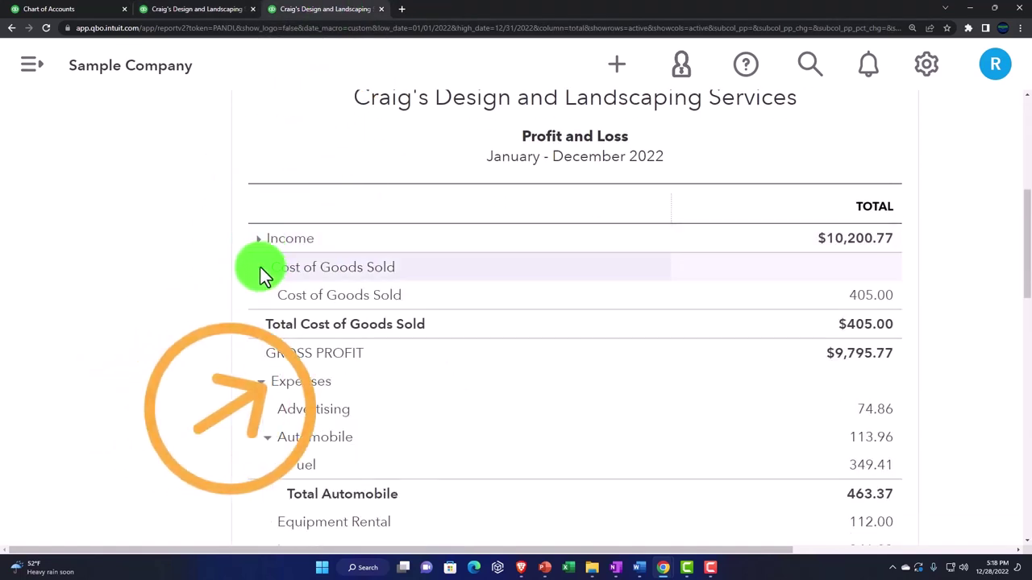
{"action": "left_click", "coordinate": [260, 269]}
{"action": "left_click", "coordinate": [261, 325]}
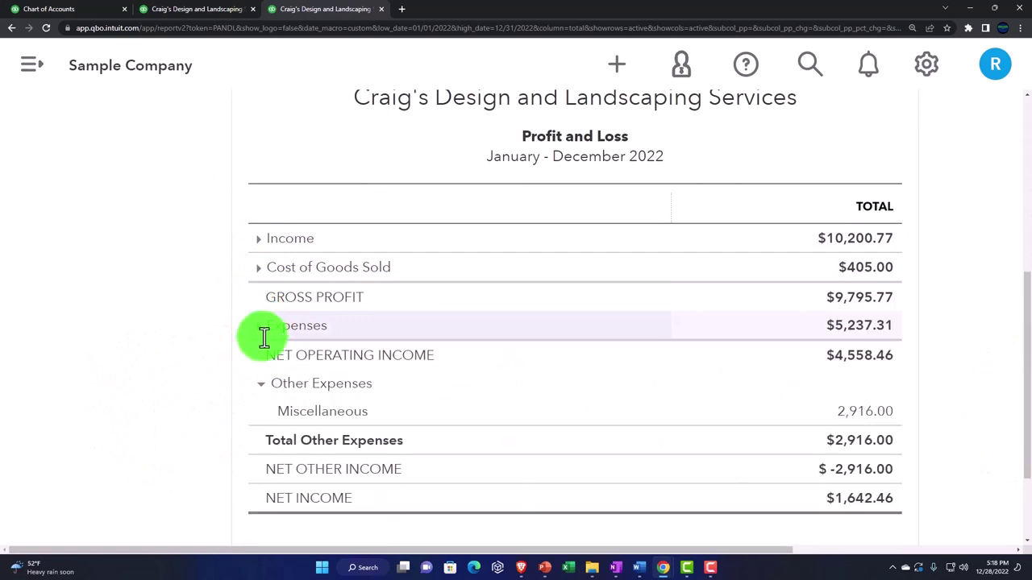
{"action": "left_click", "coordinate": [260, 384]}
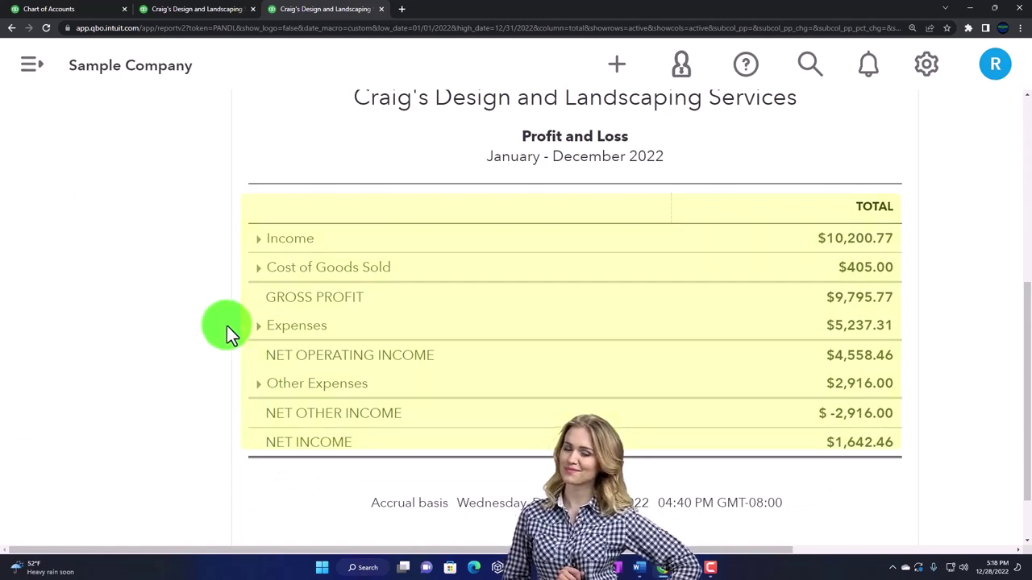
{"action": "left_click", "coordinate": [89, 10]}
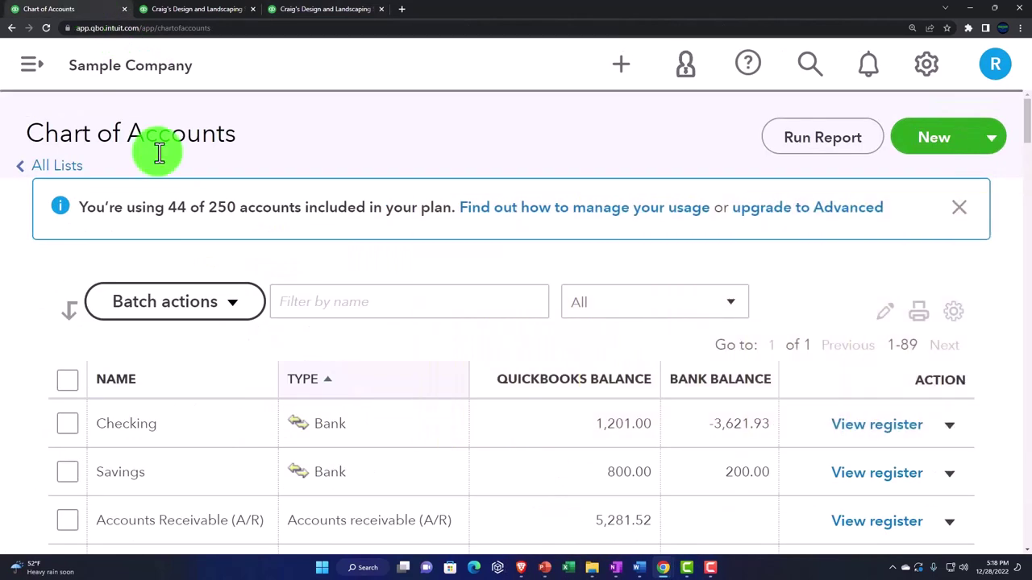
- Review the asset accounts in the Chart of Accounts, then go back to the Balance Sheet
{"action": "scroll", "coordinate": [338, 296], "scroll_direction": "down", "scroll_amount": 2}
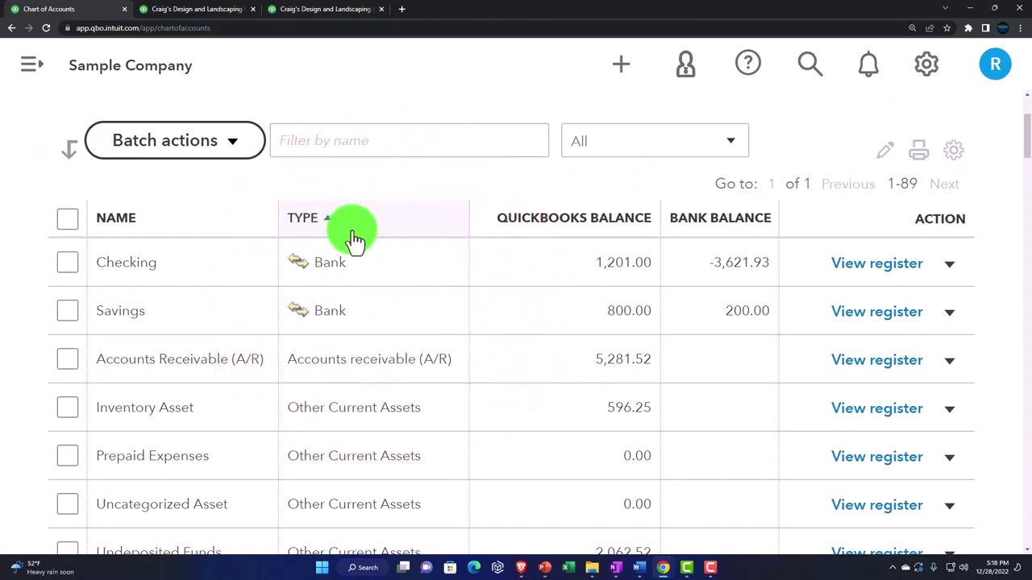
{"action": "scroll", "coordinate": [355, 238], "scroll_direction": "down", "scroll_amount": 2}
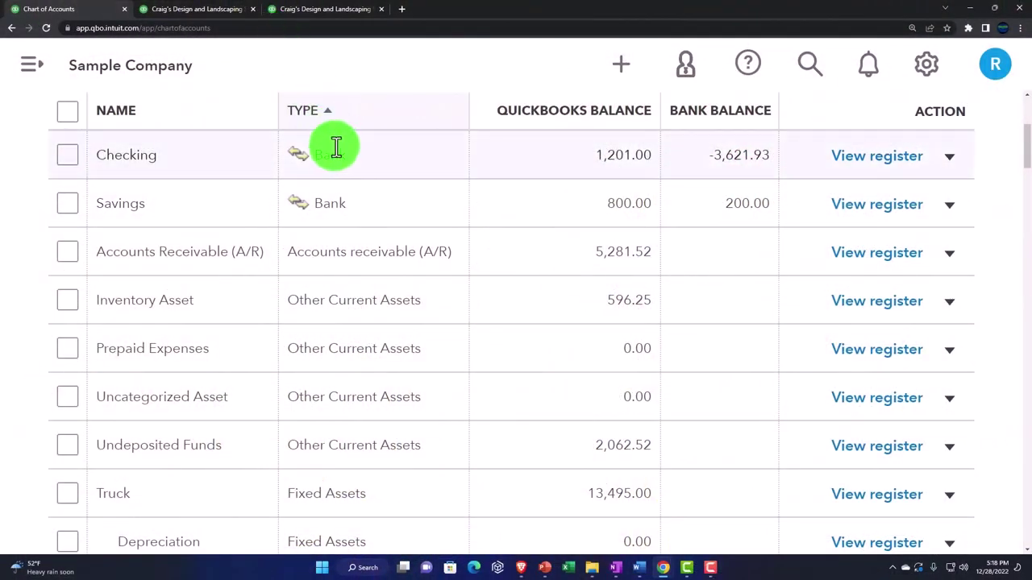
{"action": "left_click", "coordinate": [204, 16]}
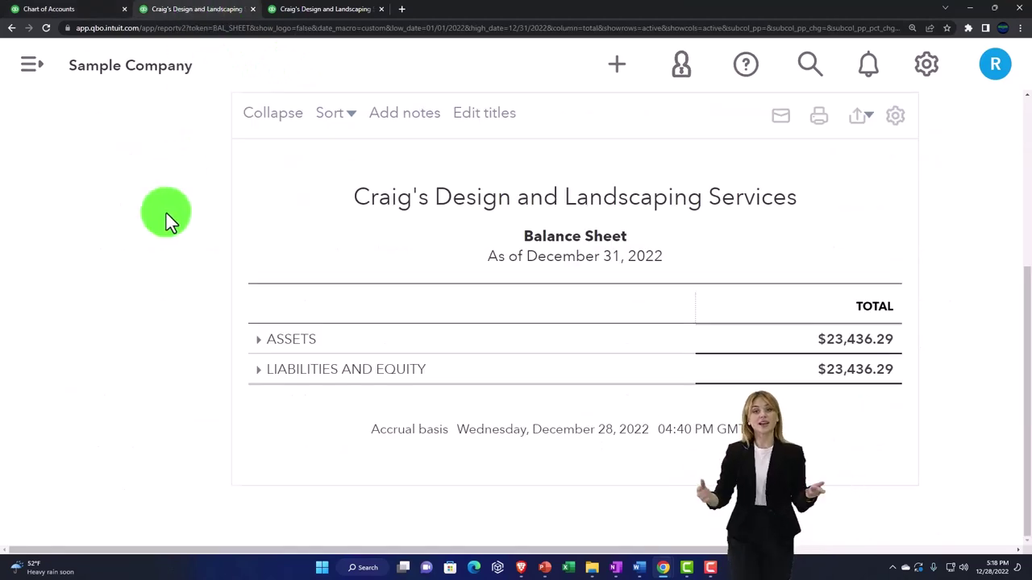
- Expand the Balance Sheet's ASSETS section and toggle Current Assets closed and open again
{"action": "left_click", "coordinate": [258, 339]}
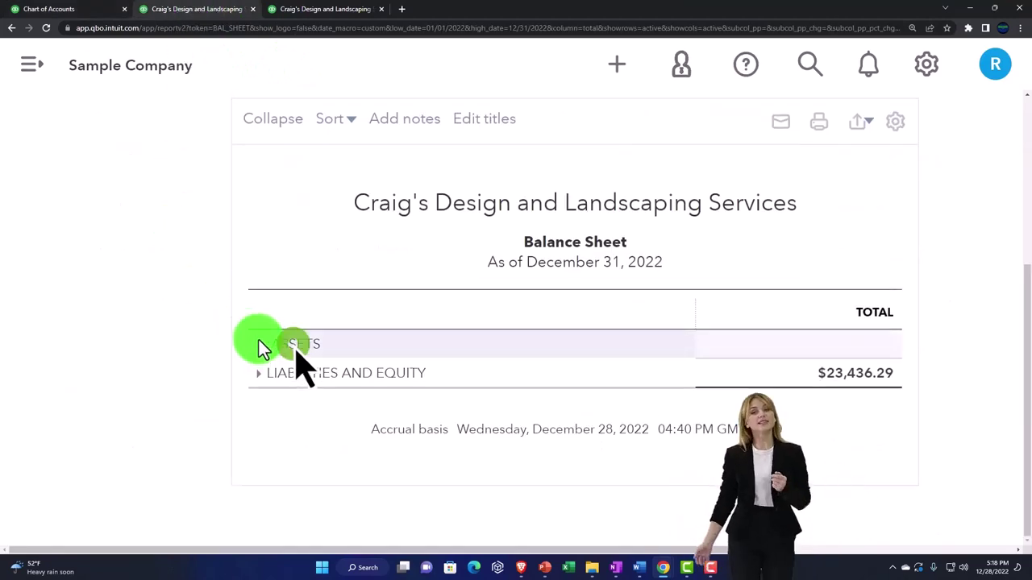
{"action": "scroll", "coordinate": [210, 337], "scroll_direction": "down", "scroll_amount": 2}
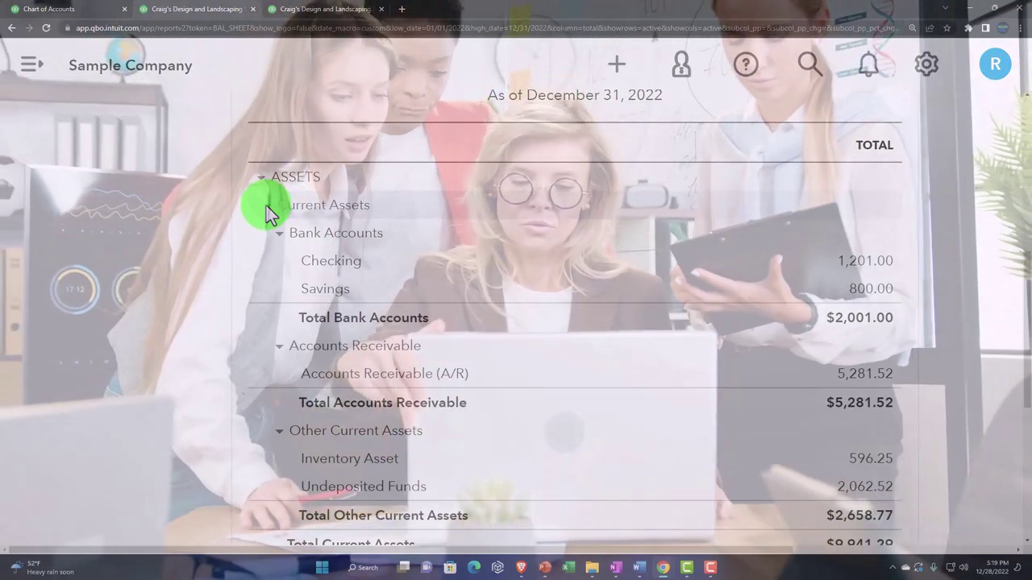
{"action": "left_click", "coordinate": [266, 206]}
{"action": "left_click", "coordinate": [266, 206]}
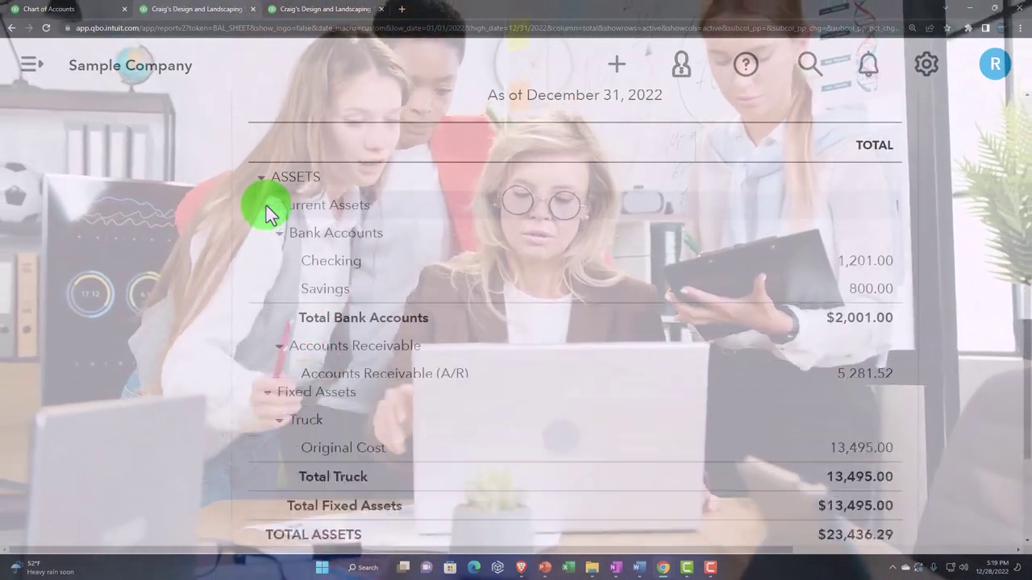
- Compare Chart of Accounts bank balances with the Balance Sheet's Checking 1,201.00 and Savings 800.00
{"action": "left_click", "coordinate": [87, 12]}
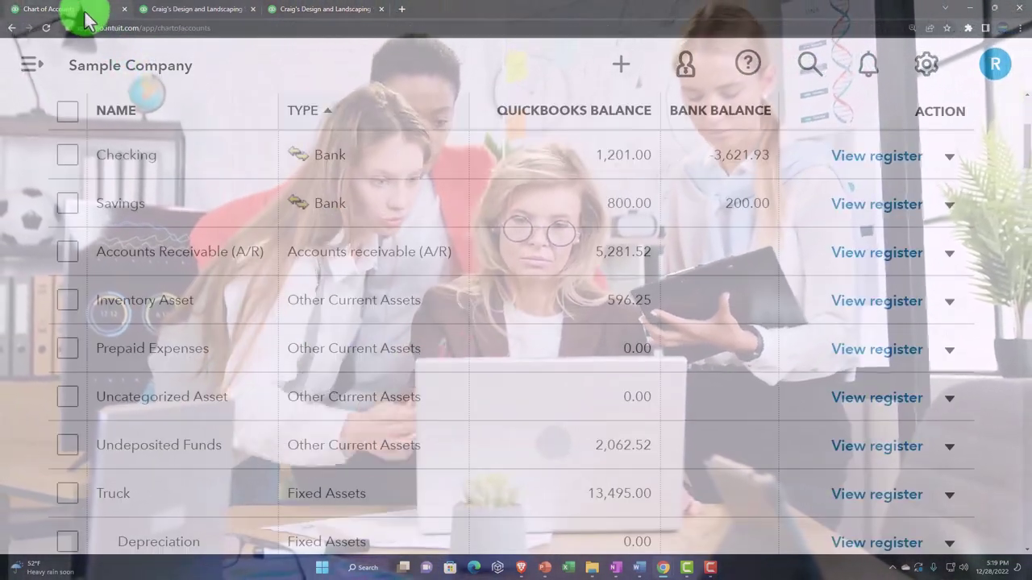
{"action": "scroll", "coordinate": [234, 338], "scroll_direction": "down", "scroll_amount": 2}
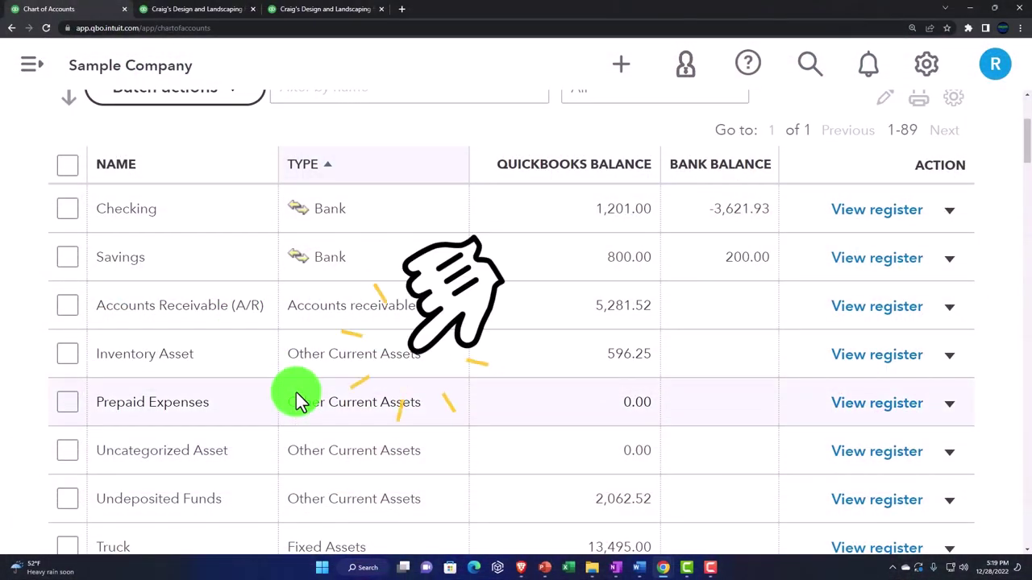
{"action": "left_click", "coordinate": [190, 12]}
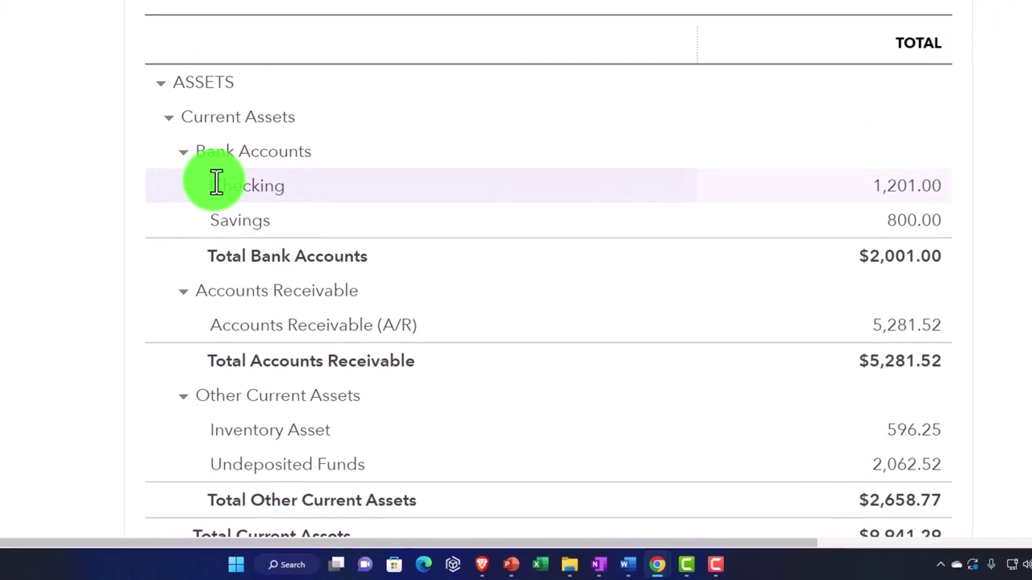
{"action": "left_click", "coordinate": [182, 151]}
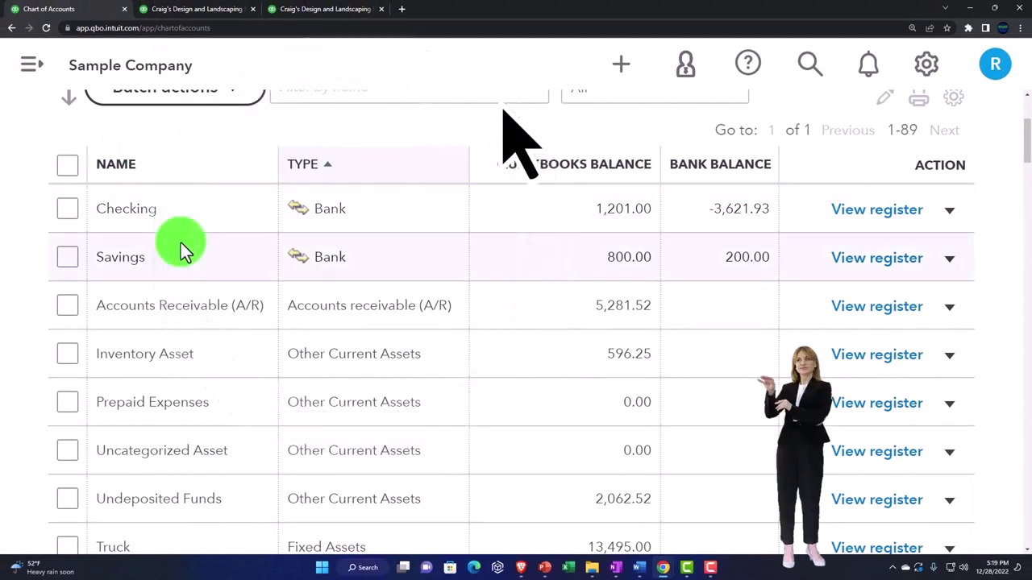
{"action": "left_click", "coordinate": [195, 8]}
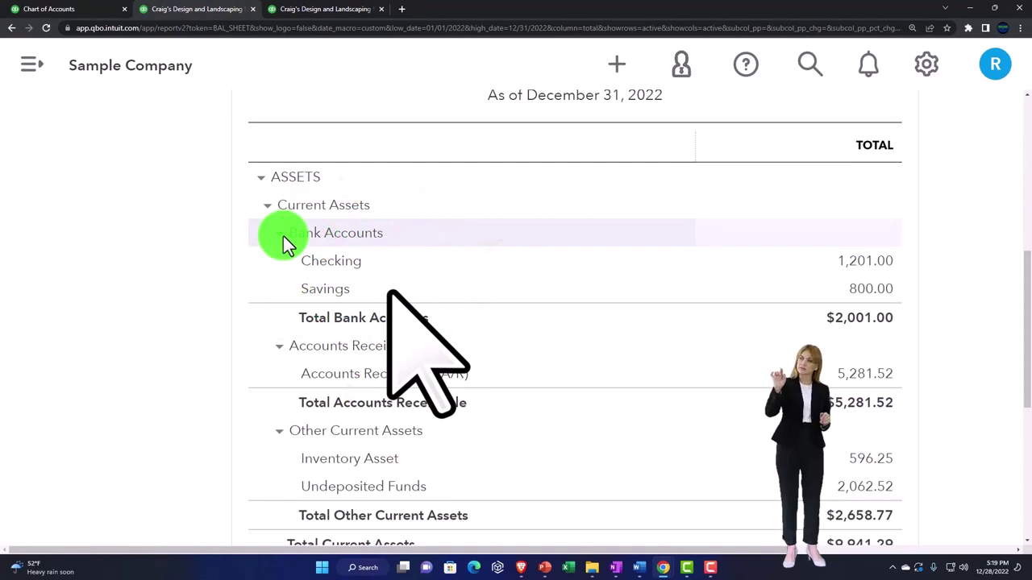
- Toggle the Balance Sheet's Accounts Receivable group, then confirm A/R 5,281.52 in the Chart of Accounts
{"action": "scroll", "coordinate": [283, 237], "scroll_direction": "down", "scroll_amount": 1}
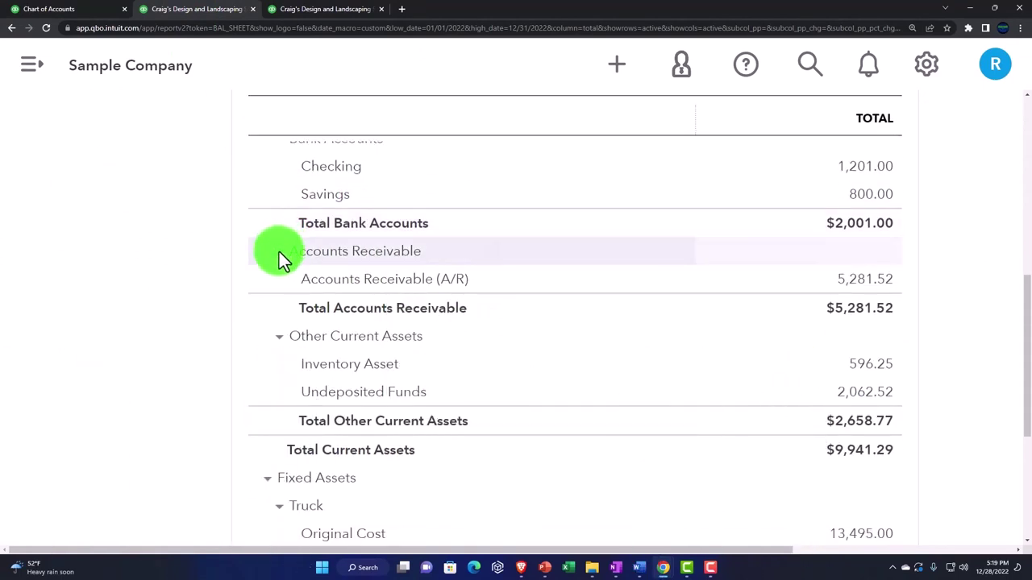
{"action": "left_click", "coordinate": [280, 254]}
{"action": "left_click", "coordinate": [279, 253]}
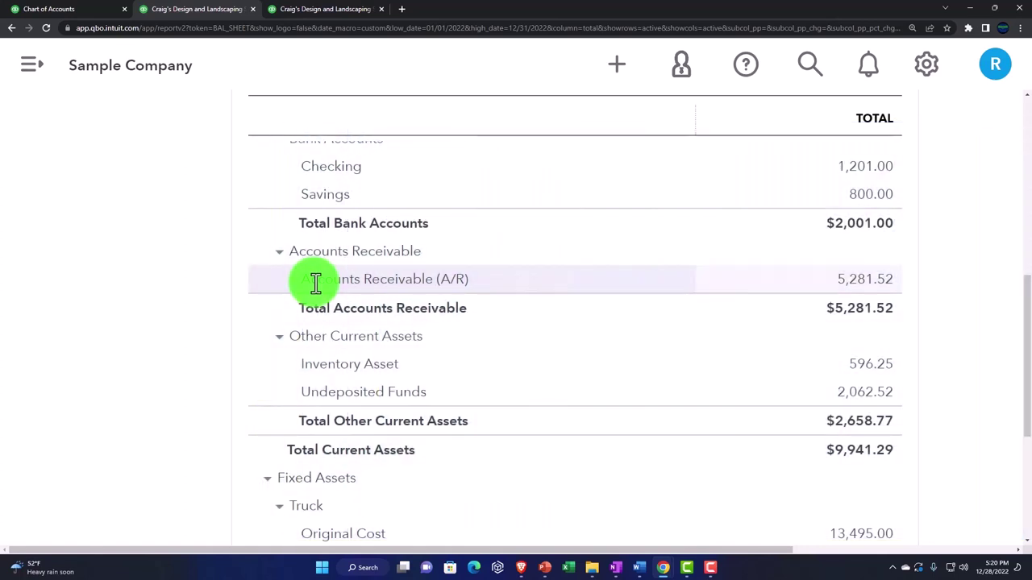
{"action": "left_click", "coordinate": [280, 253]}
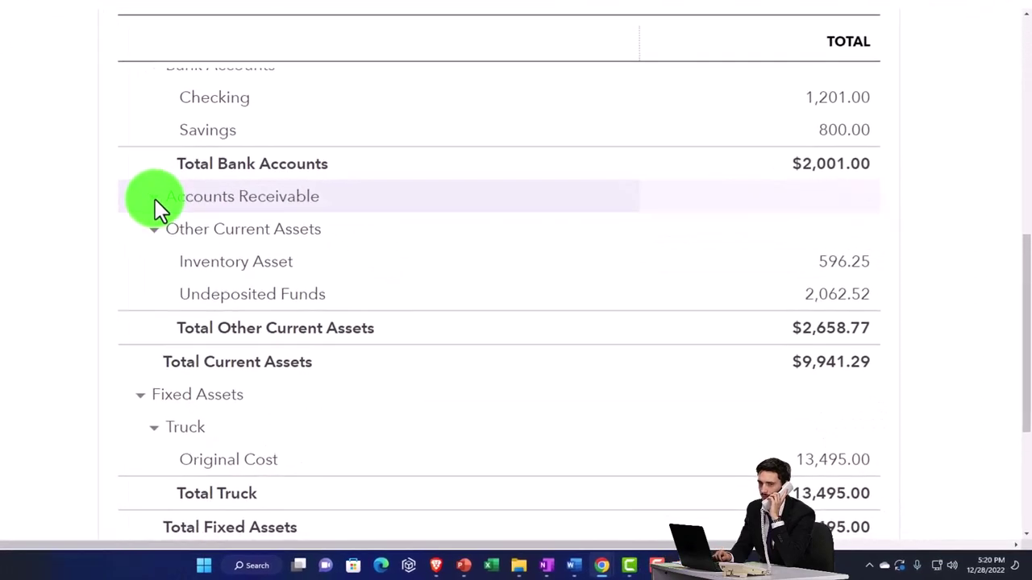
{"action": "left_click", "coordinate": [279, 251]}
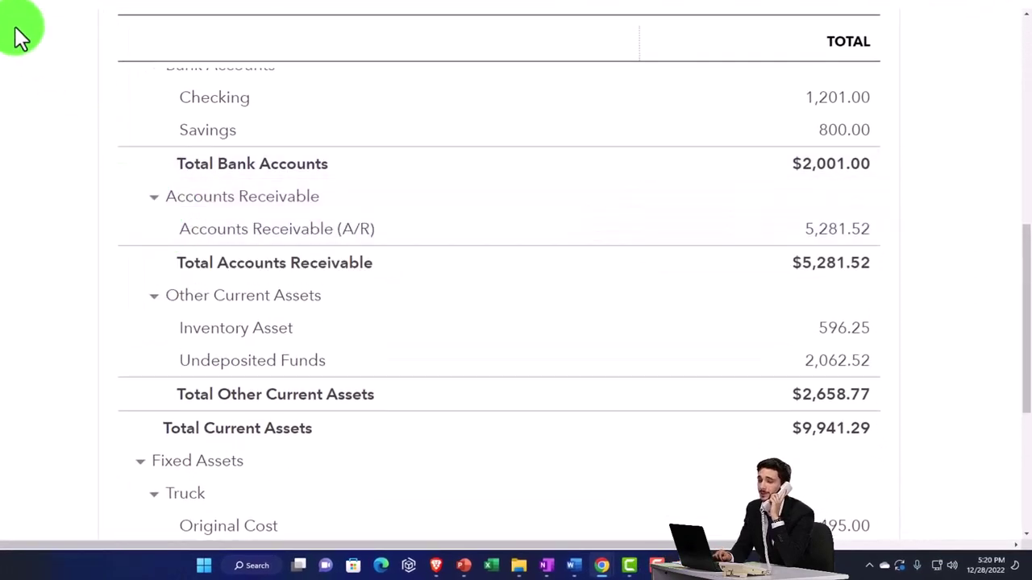
{"action": "left_click", "coordinate": [69, 8]}
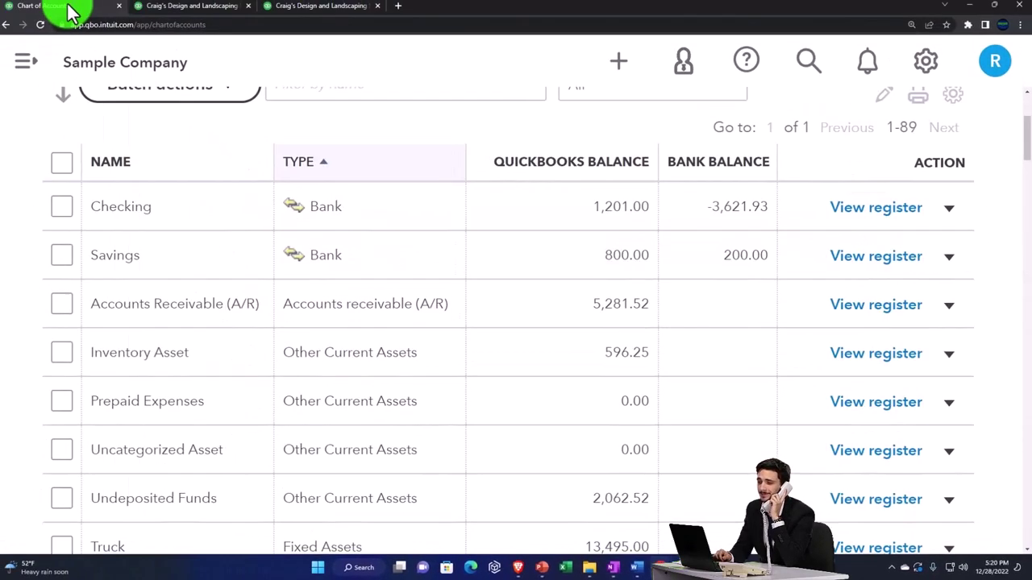
{"action": "scroll", "coordinate": [177, 242], "scroll_direction": "down", "scroll_amount": 2}
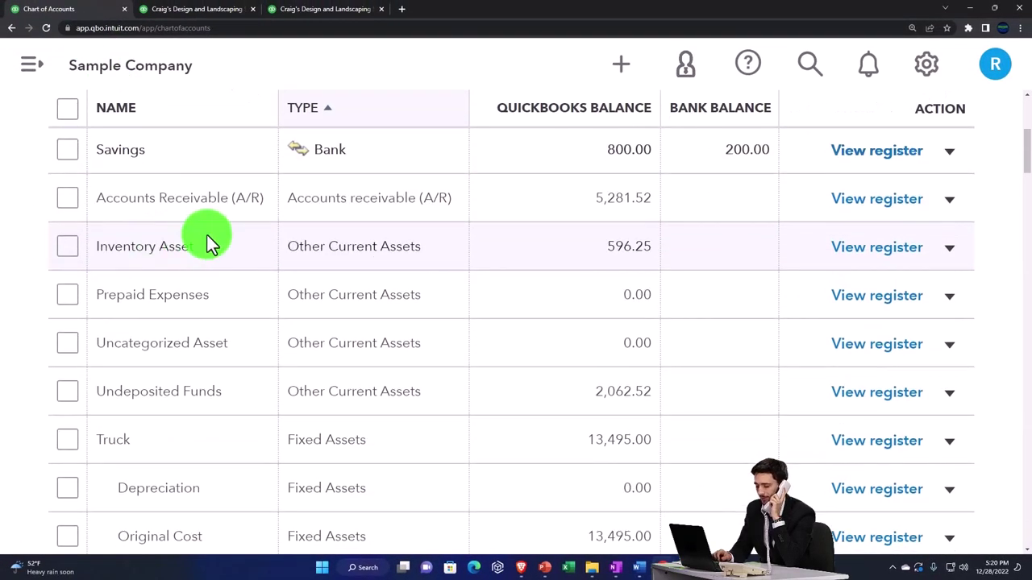
{"action": "left_click", "coordinate": [383, 213]}
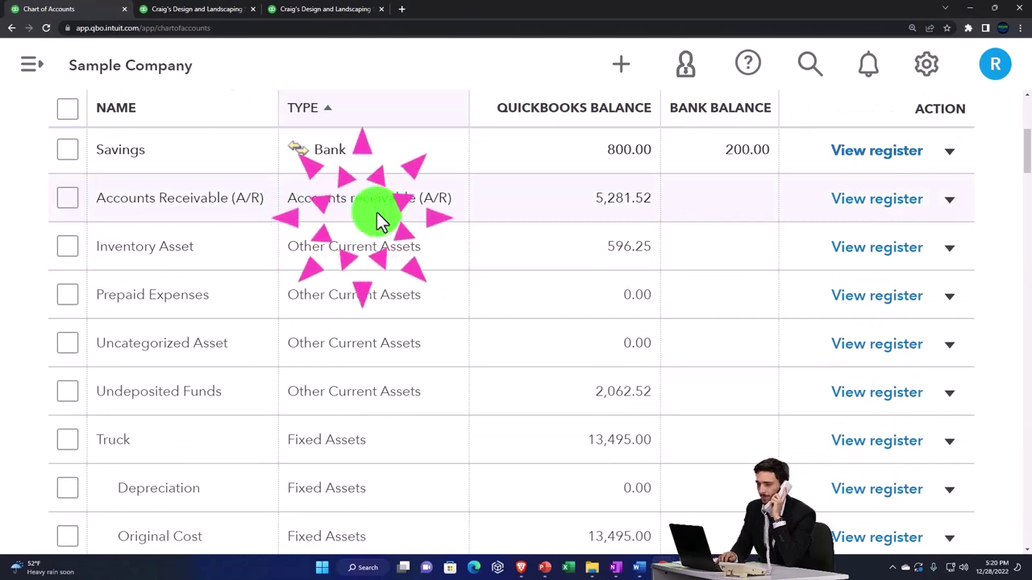
- Collapse the Balance Sheet's Other Current Assets and compare it with the Chart of Accounts
{"action": "left_click", "coordinate": [181, 9]}
{"action": "scroll", "coordinate": [218, 256], "scroll_direction": "down", "scroll_amount": 1}
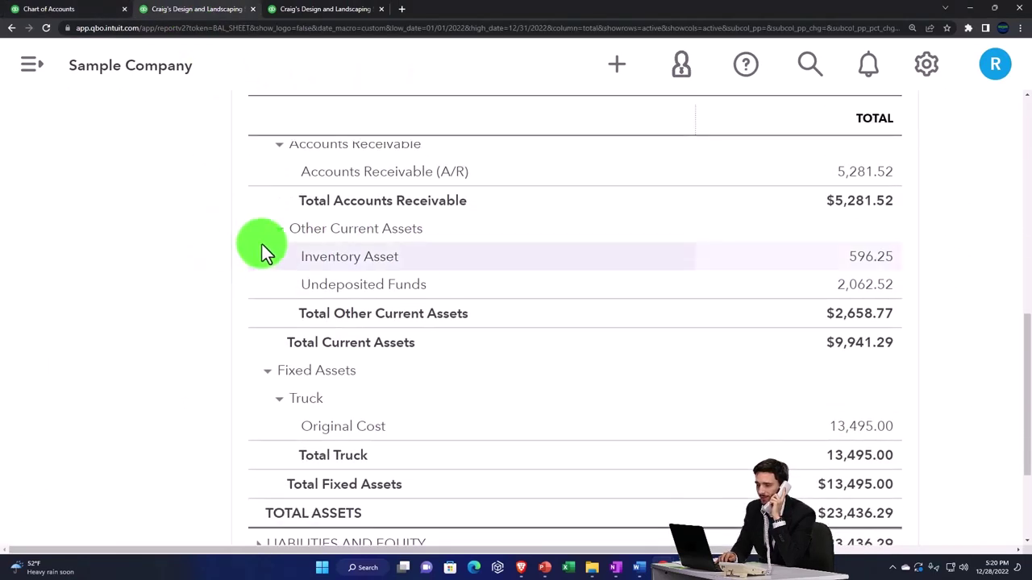
{"action": "left_click", "coordinate": [262, 244]}
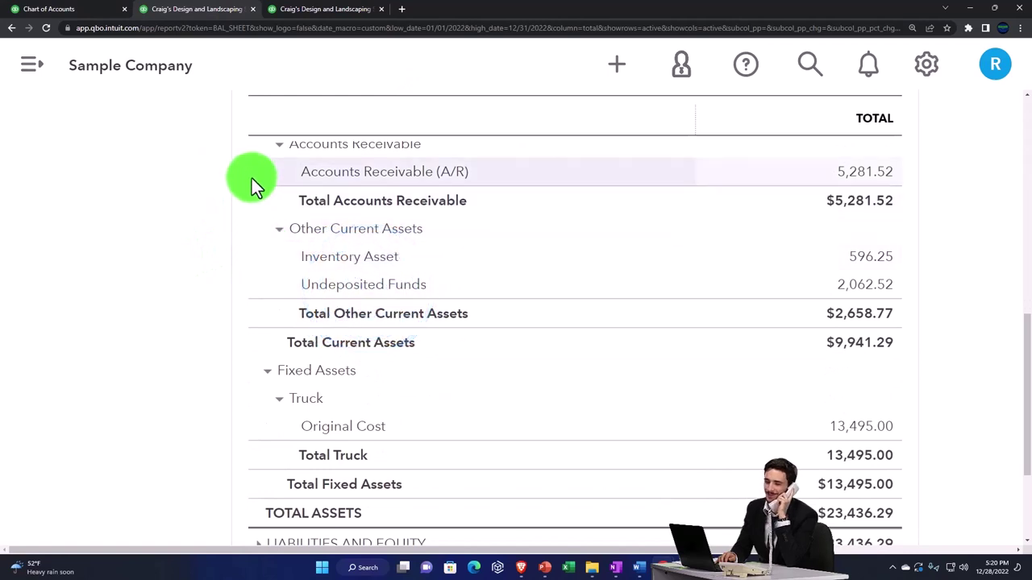
{"action": "left_click", "coordinate": [278, 230]}
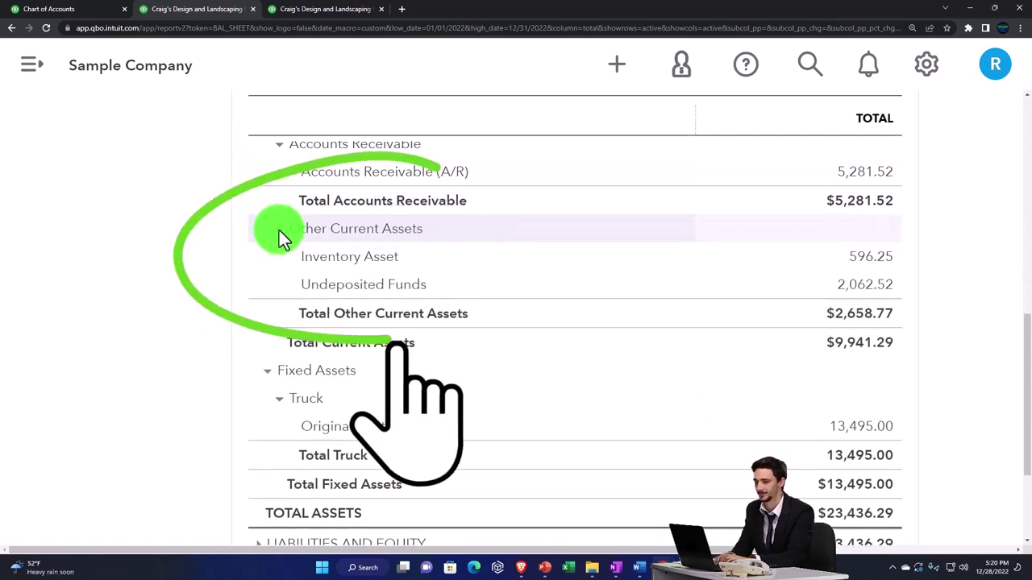
{"action": "left_click", "coordinate": [107, 13]}
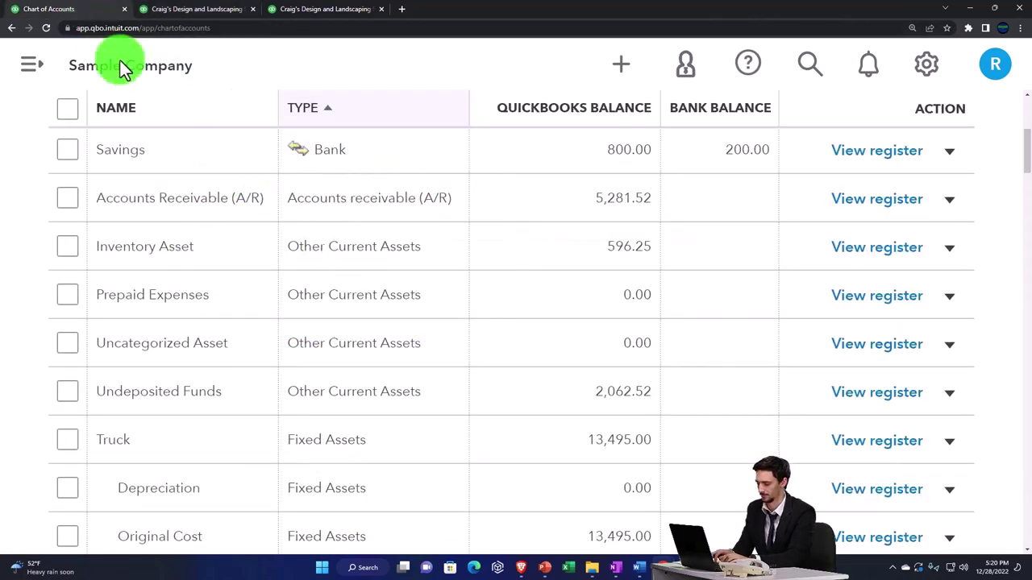
{"action": "scroll", "coordinate": [286, 282], "scroll_direction": "down", "scroll_amount": 1}
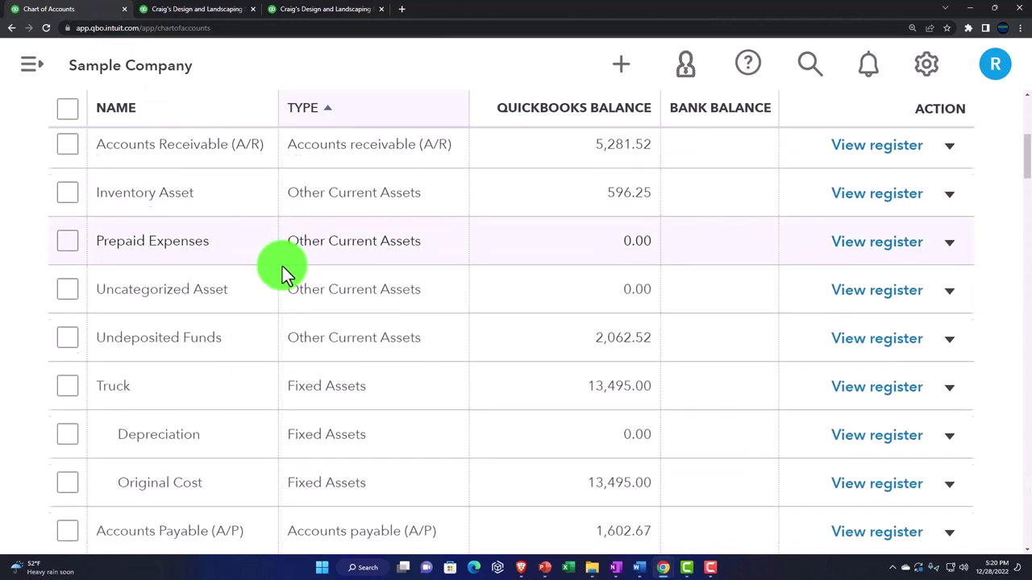
- Toggle Fixed Assets ($13,495.00 Truck) on the Balance Sheet and compare it with the Chart of Accounts
{"action": "left_click", "coordinate": [195, 11]}
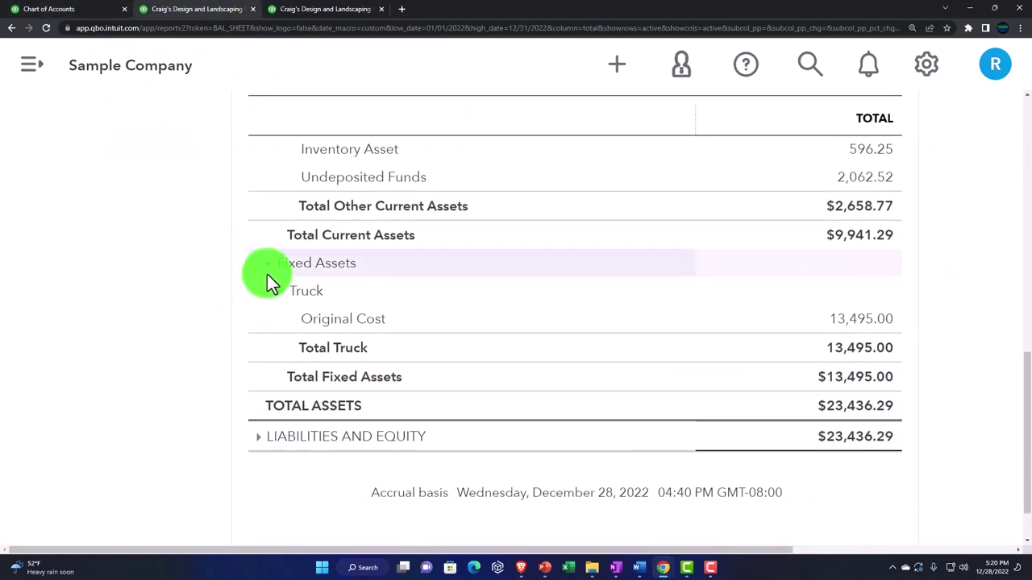
{"action": "left_click", "coordinate": [267, 266]}
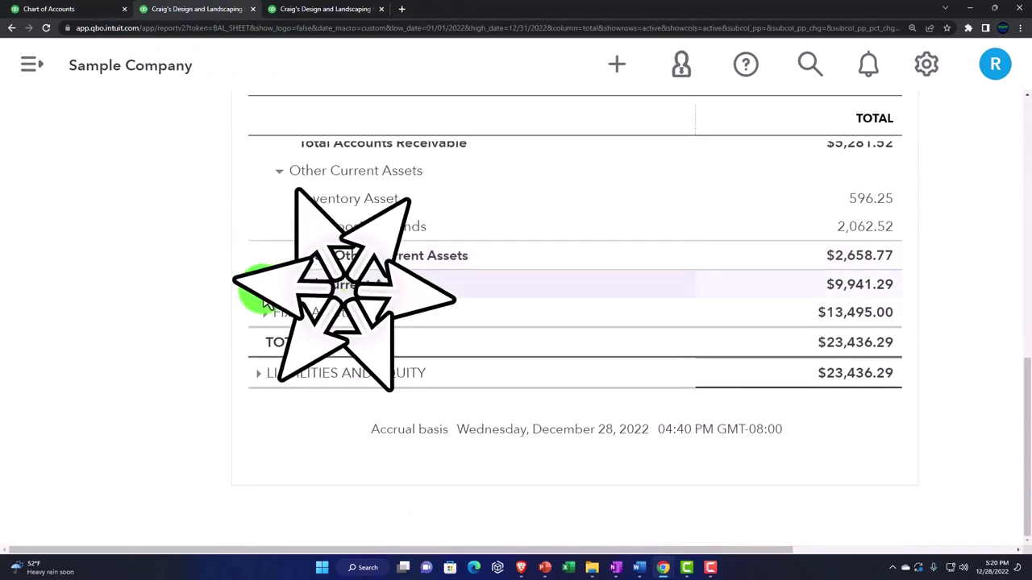
{"action": "left_click", "coordinate": [264, 311]}
{"action": "scroll", "coordinate": [264, 315], "scroll_direction": "down", "scroll_amount": 1}
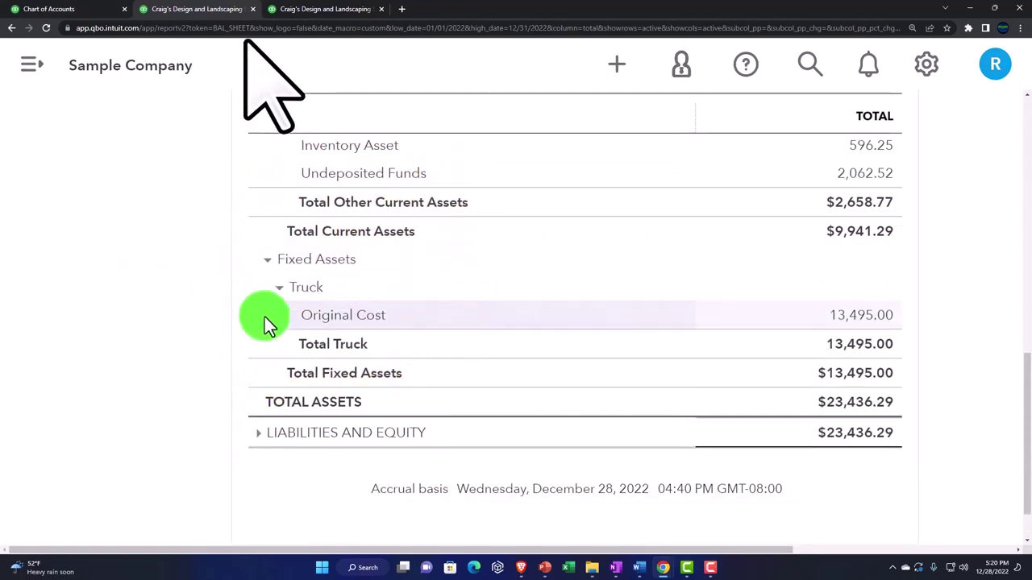
{"action": "left_click", "coordinate": [95, 15]}
{"action": "scroll", "coordinate": [202, 272], "scroll_direction": "down", "scroll_amount": 3}
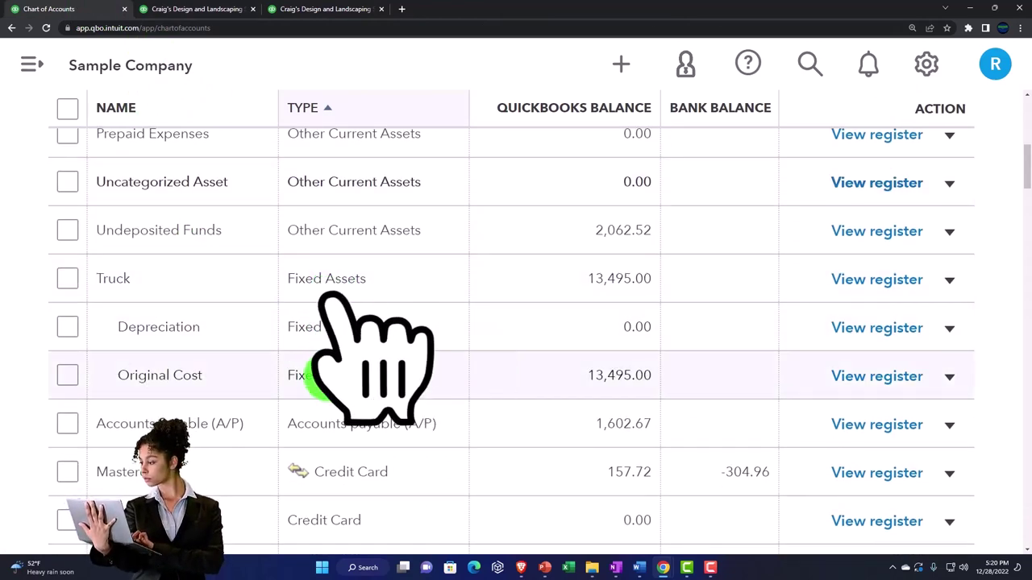
{"action": "scroll", "coordinate": [323, 376], "scroll_direction": "down", "scroll_amount": 2}
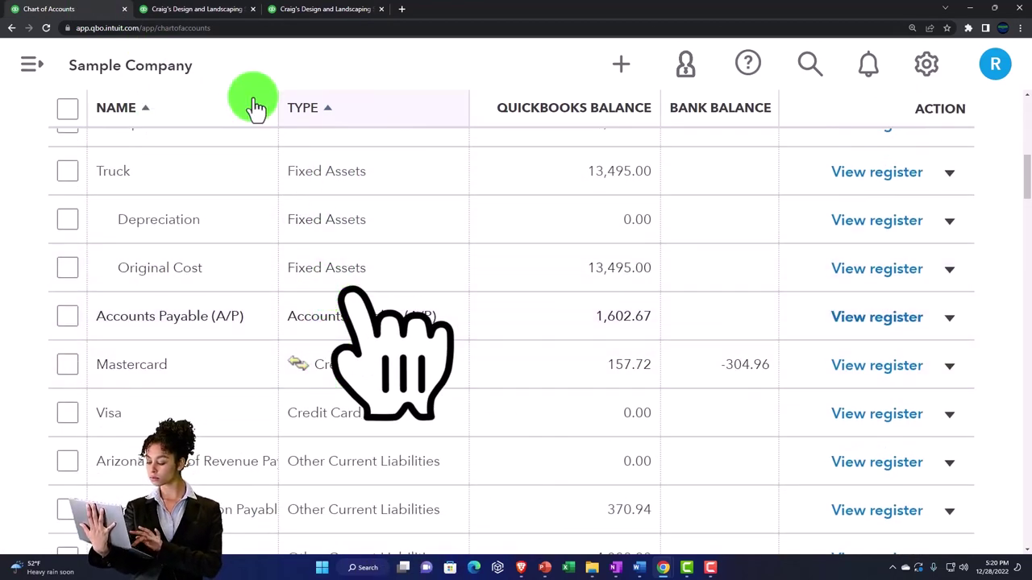
{"action": "left_click", "coordinate": [199, 9]}
{"action": "scroll", "coordinate": [186, 322], "scroll_direction": "down", "scroll_amount": 1}
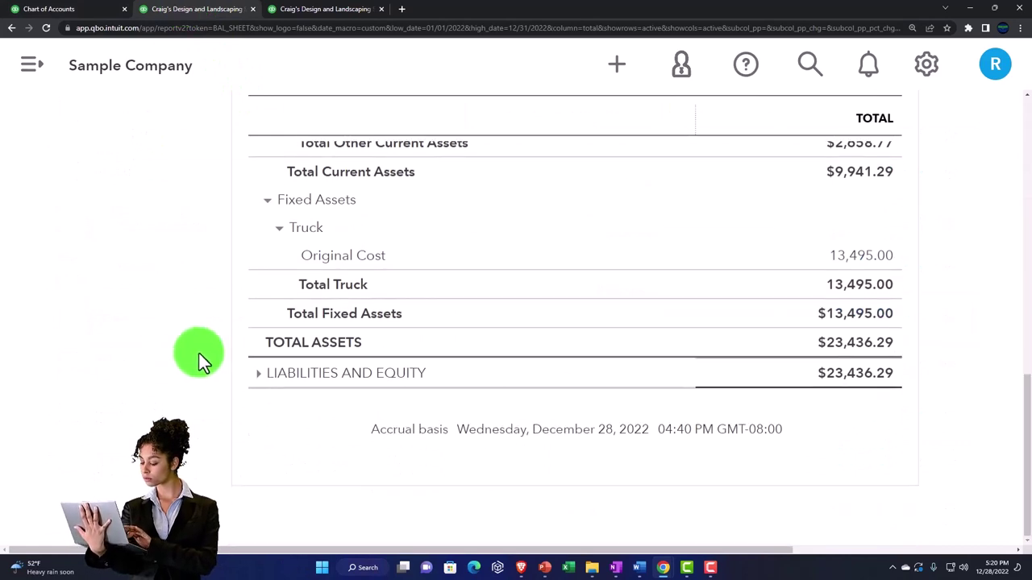
- Expand LIABILITIES AND EQUITY, toggle Liabilities and Current Liabilities ($6,131.33), then view Chart of Accounts liabilities
{"action": "left_click", "coordinate": [256, 374]}
{"action": "scroll", "coordinate": [216, 359], "scroll_direction": "down", "scroll_amount": 2}
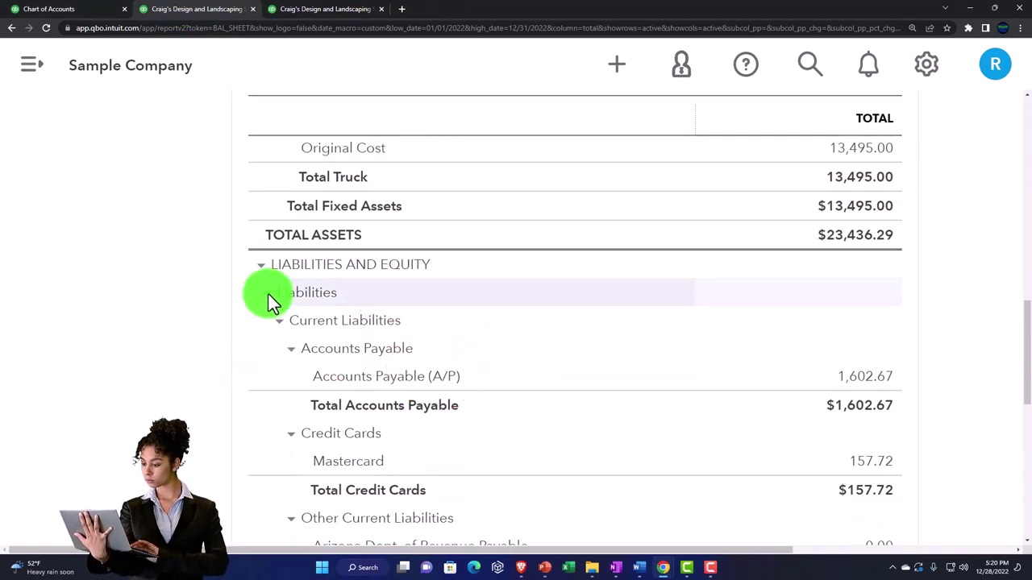
{"action": "left_click", "coordinate": [269, 294]}
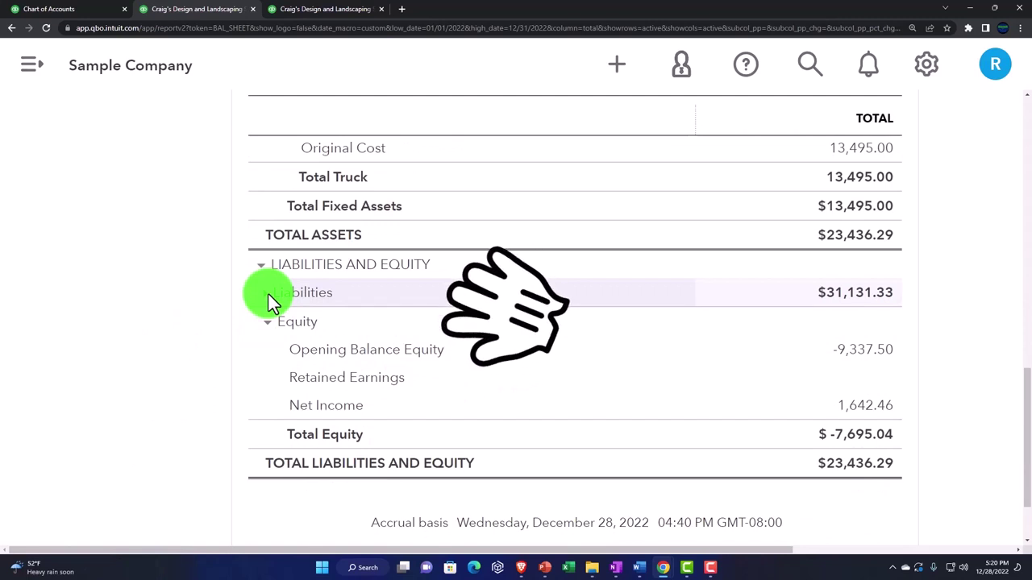
{"action": "left_click", "coordinate": [268, 294]}
{"action": "scroll", "coordinate": [268, 294], "scroll_direction": "down", "scroll_amount": 1}
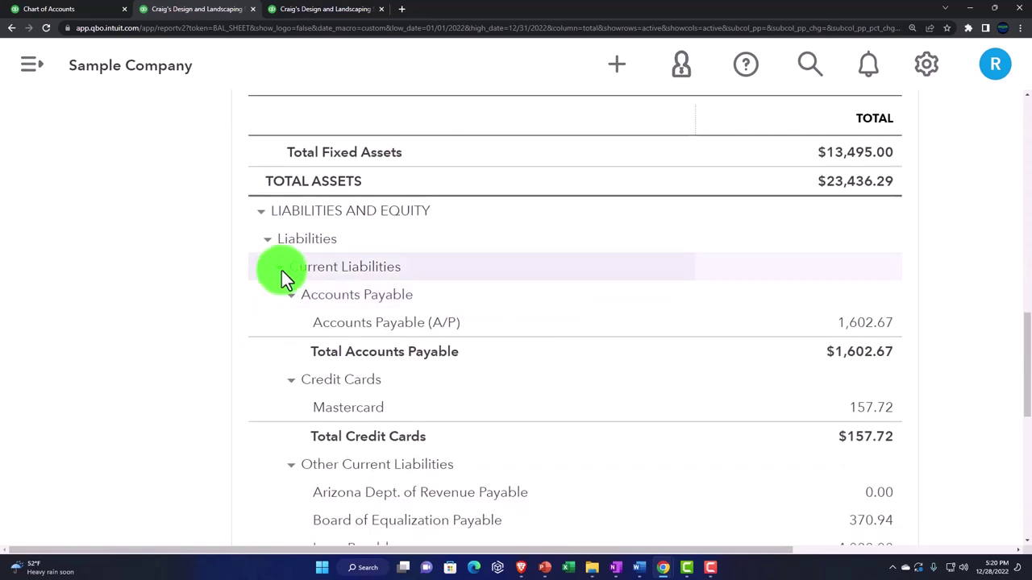
{"action": "left_click", "coordinate": [281, 270]}
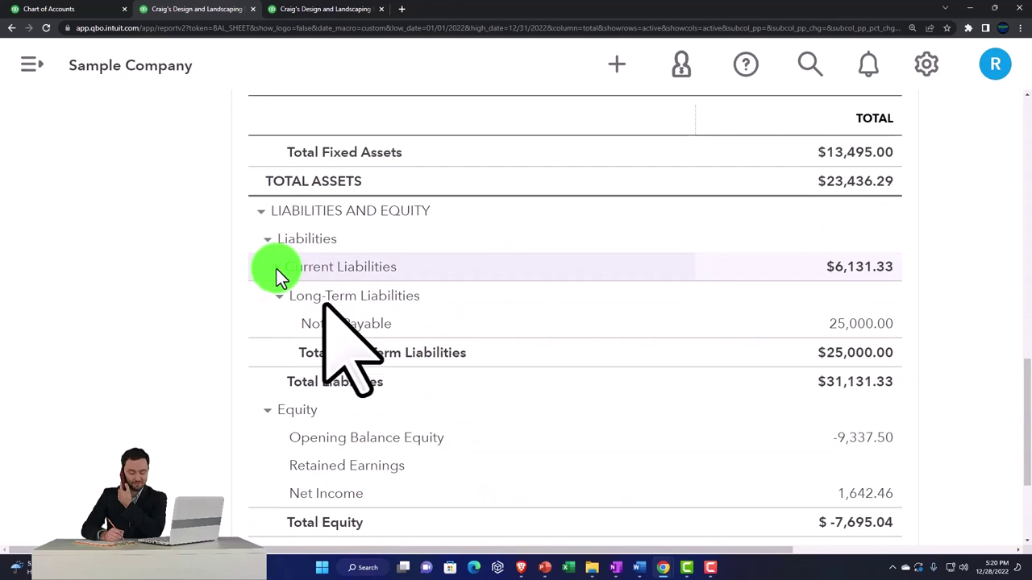
{"action": "left_click", "coordinate": [277, 270]}
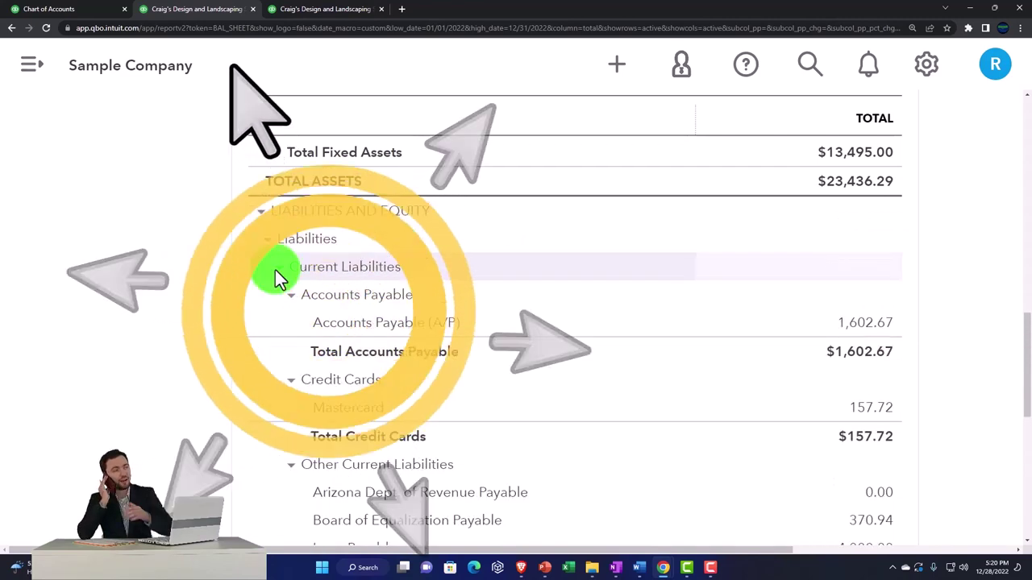
{"action": "scroll", "coordinate": [275, 270], "scroll_direction": "down", "scroll_amount": 2}
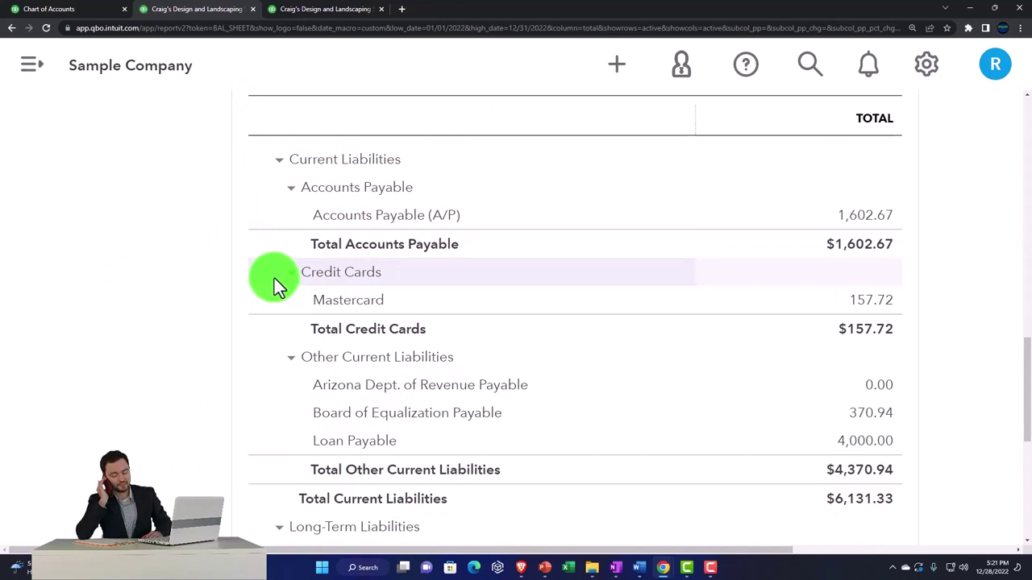
{"action": "left_click", "coordinate": [37, 11]}
{"action": "scroll", "coordinate": [165, 363], "scroll_direction": "down", "scroll_amount": 1}
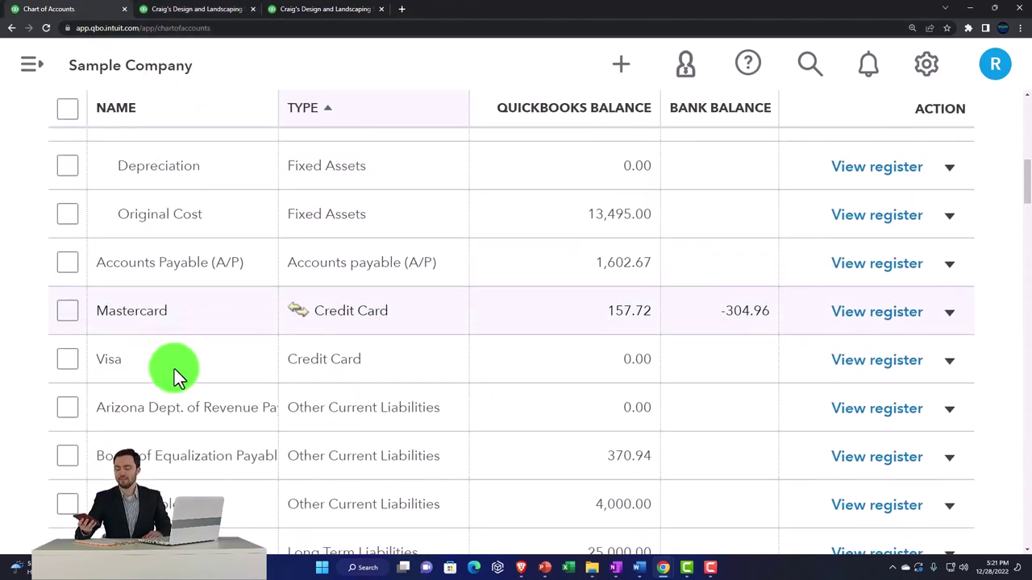
- On the Balance Sheet, toggle the Accounts Payable group closed and open again
{"action": "left_click", "coordinate": [193, 9]}
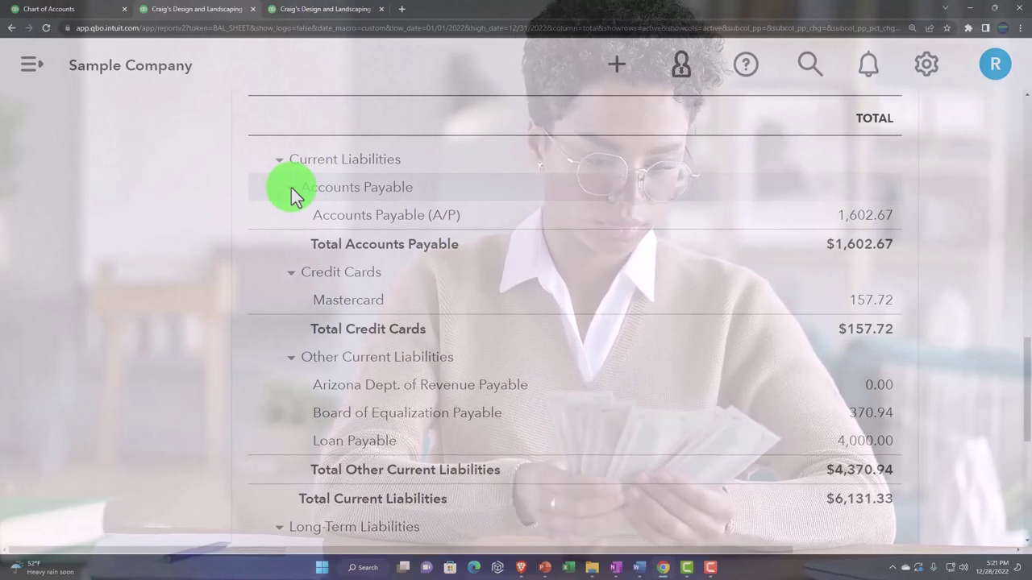
{"action": "left_click", "coordinate": [291, 187]}
{"action": "left_click", "coordinate": [291, 187]}
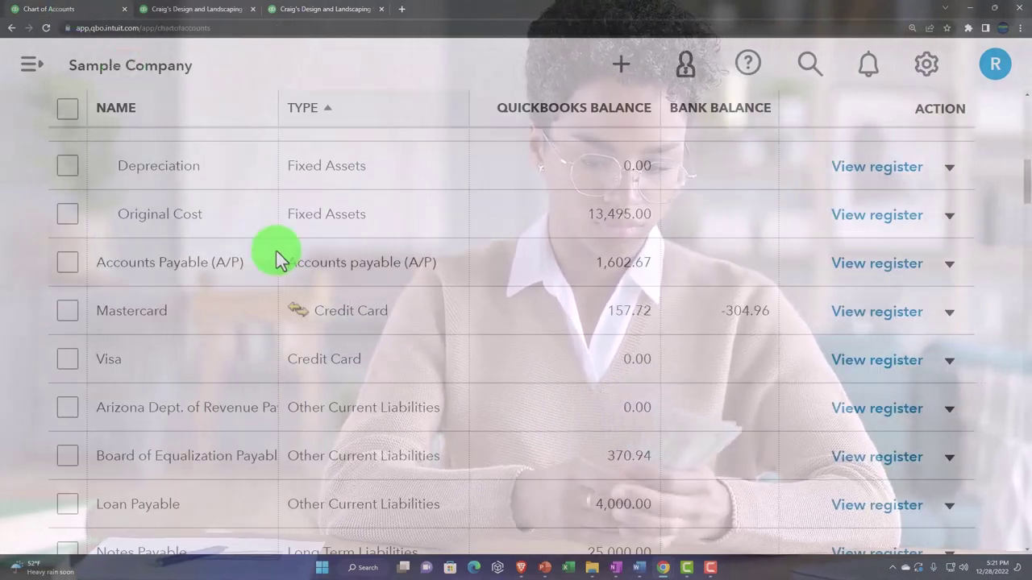
{"action": "scroll", "coordinate": [271, 253], "scroll_direction": "down", "scroll_amount": 1}
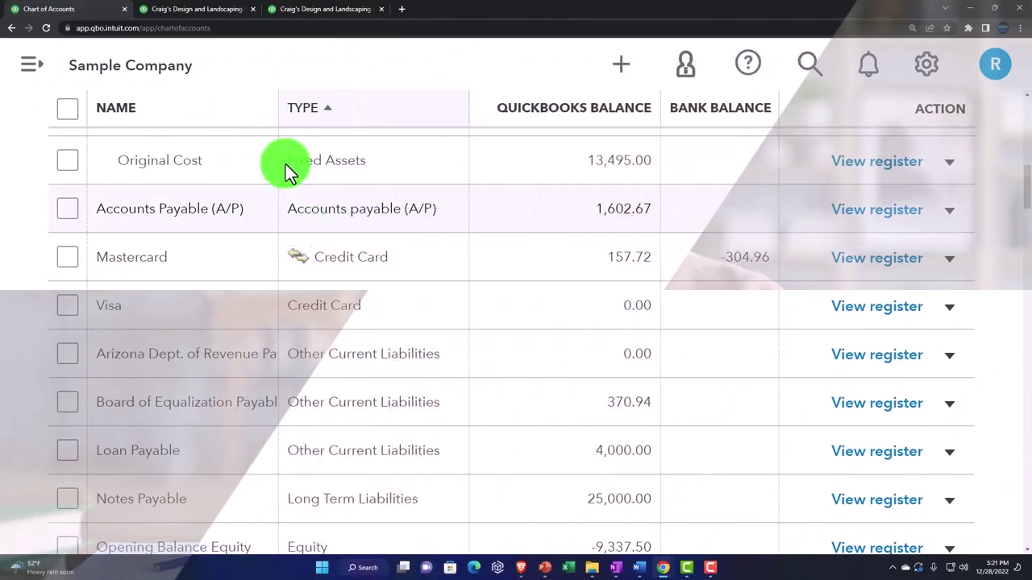
- Toggle Credit Cards ($157.72 Mastercard), then compare liability and equity accounts in the Chart of Accounts
{"action": "left_click", "coordinate": [187, 15]}
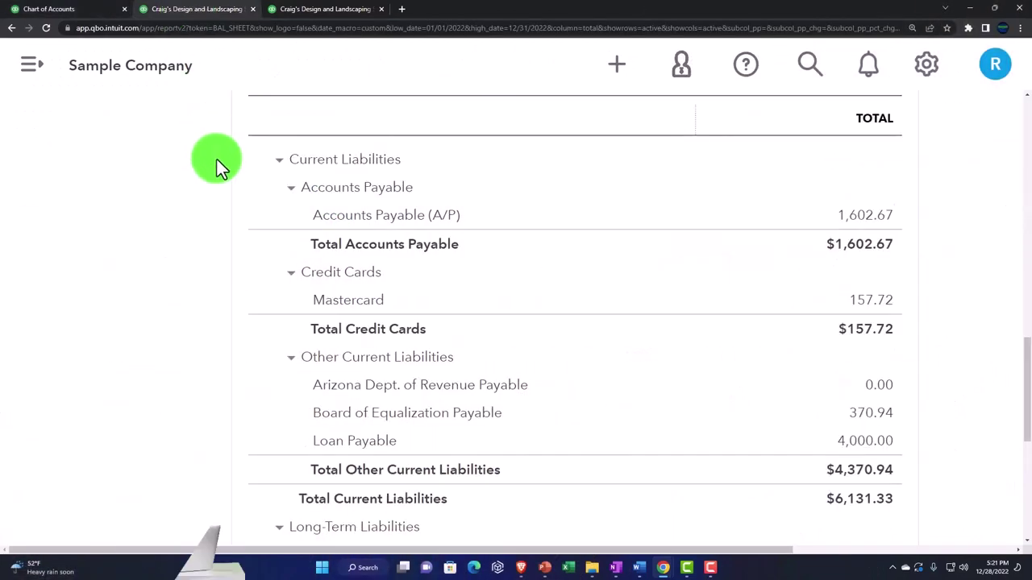
{"action": "scroll", "coordinate": [234, 173], "scroll_direction": "down", "scroll_amount": 1}
{"action": "left_click", "coordinate": [295, 218]}
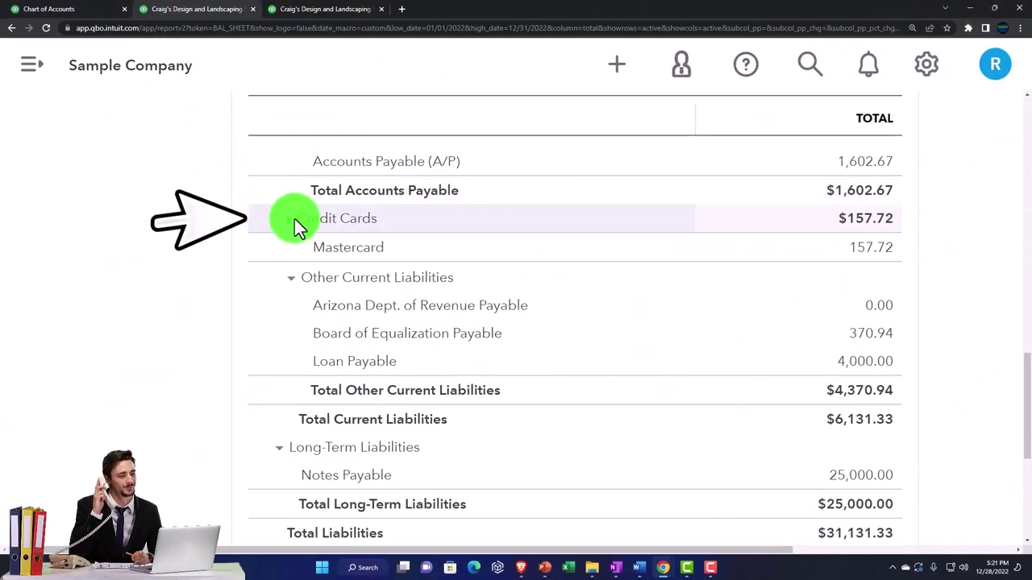
{"action": "left_click", "coordinate": [292, 219]}
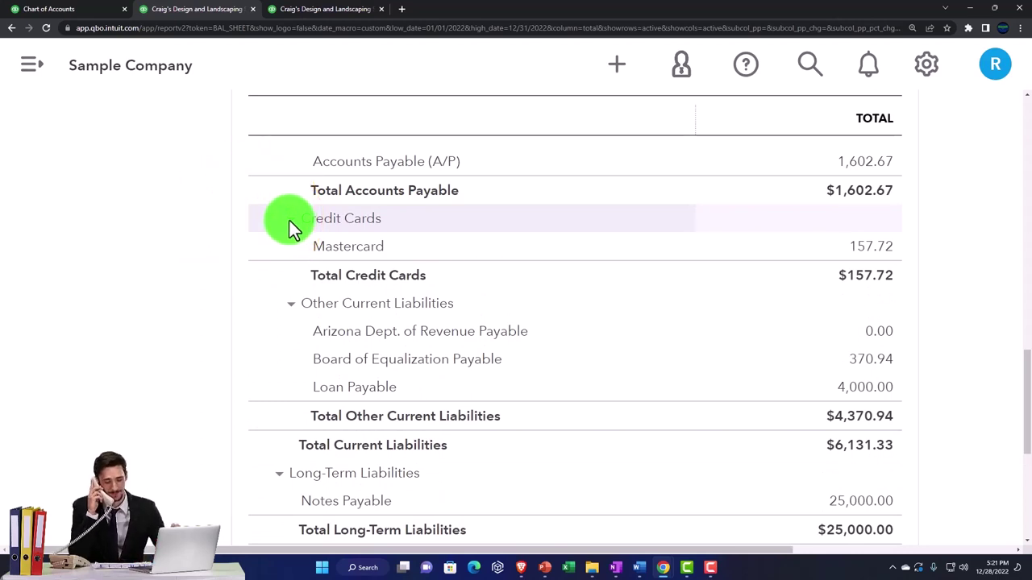
{"action": "scroll", "coordinate": [289, 221], "scroll_direction": "down", "scroll_amount": 1}
{"action": "scroll", "coordinate": [290, 221], "scroll_direction": "down", "scroll_amount": 1}
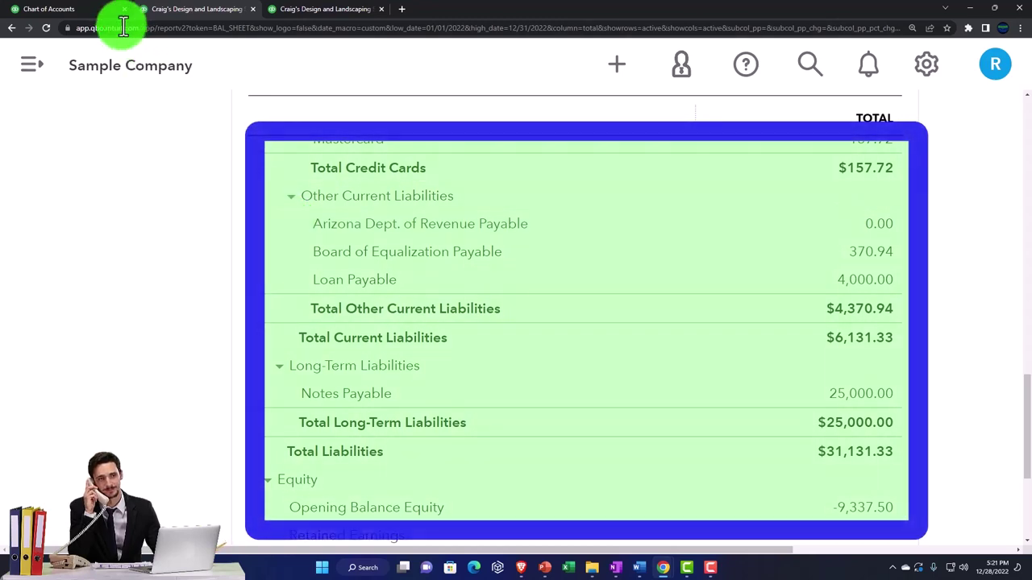
{"action": "left_click", "coordinate": [92, 9]}
{"action": "scroll", "coordinate": [124, 240], "scroll_direction": "down", "scroll_amount": 2}
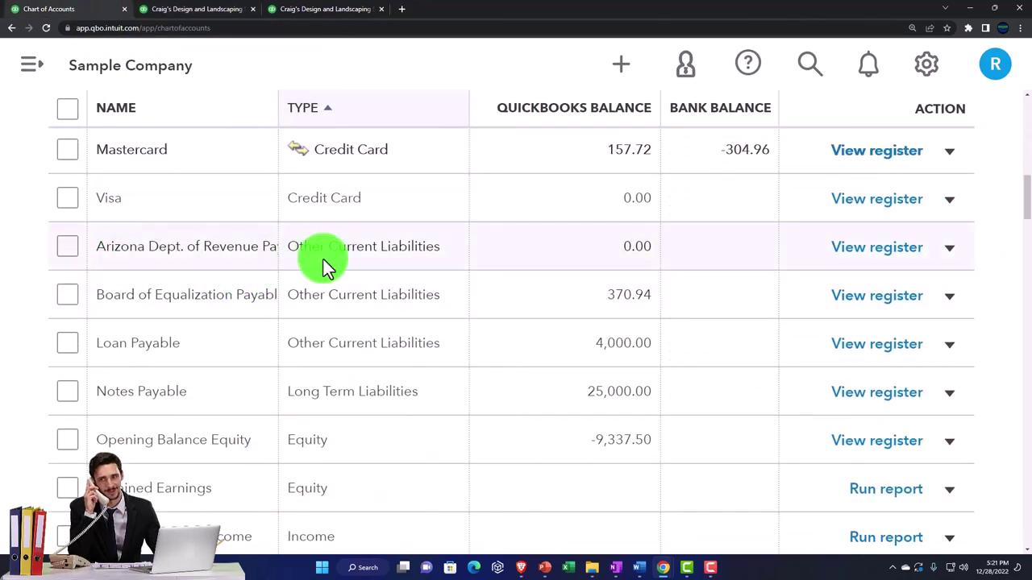